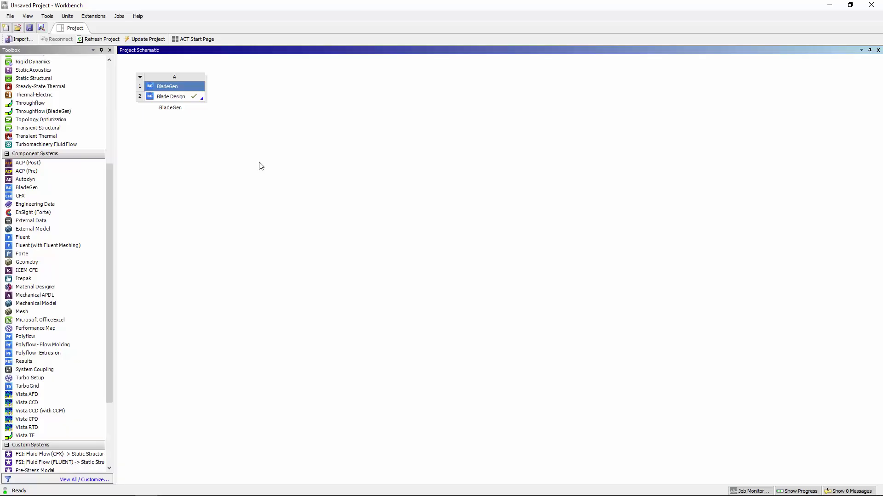
# - Transfer the Blade Design to a new TurboGrid system and open its Turbo Mesh in TurboGrid
pyautogui.rightClick(186, 97)
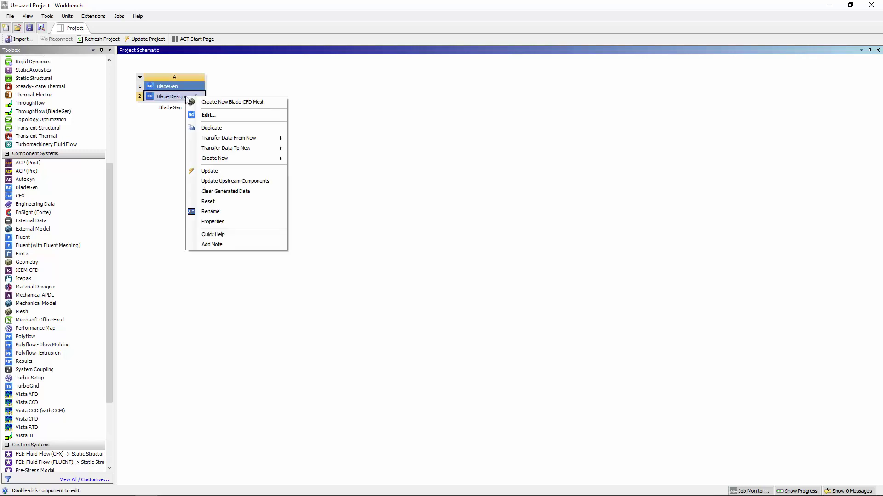
pyautogui.moveTo(225, 148)
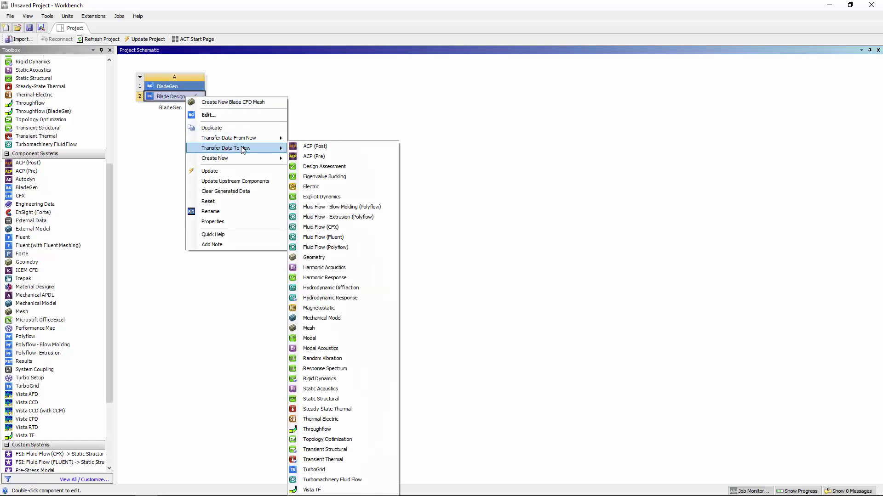
pyautogui.click(330, 474)
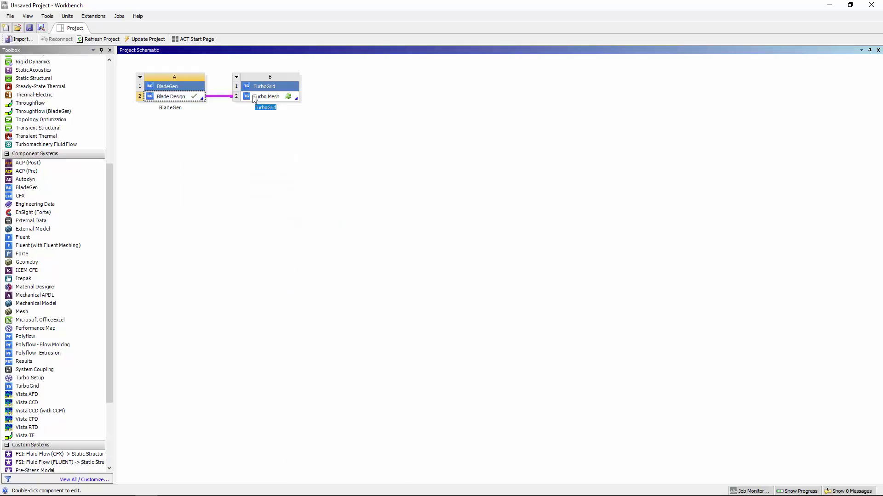
pyautogui.doubleClick(255, 97)
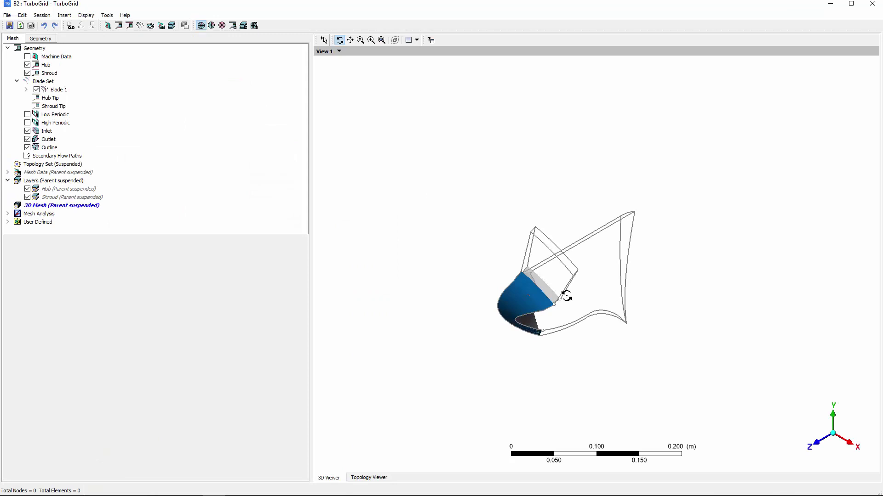
pyautogui.moveTo(565, 296); pyautogui.dragTo(510, 234)
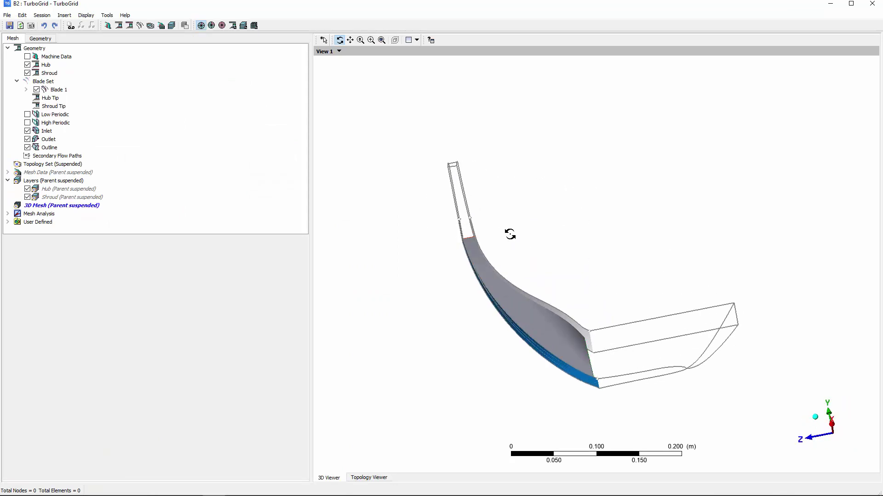
# - Show all blade instances with Inlet, Outlet and Outline hidden, and view the whole impeller
pyautogui.click(222, 25)
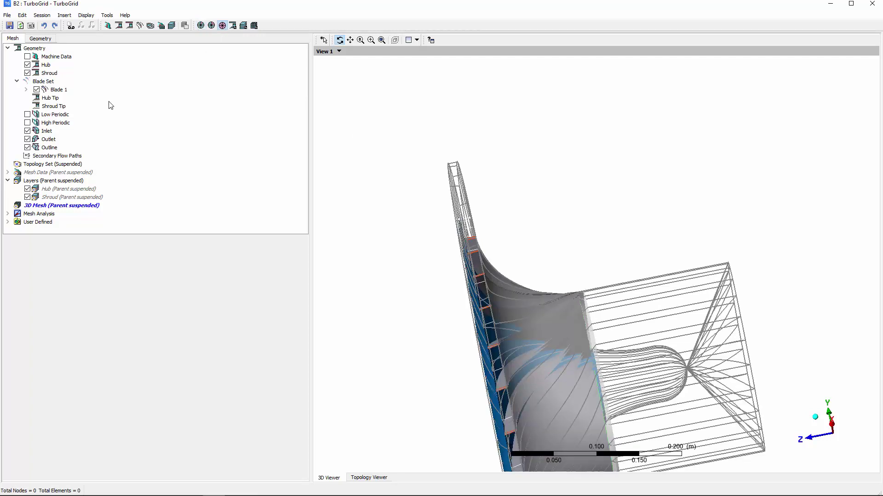
pyautogui.click(26, 131)
pyautogui.click(27, 139)
pyautogui.click(27, 148)
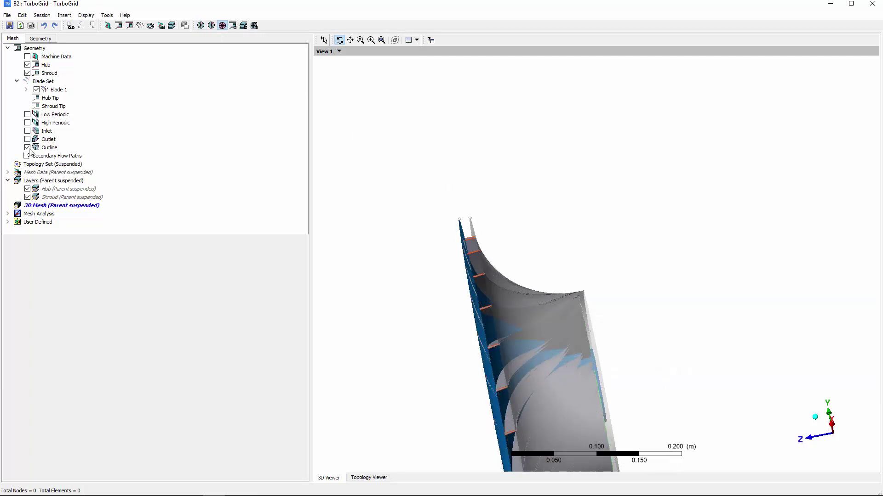
pyautogui.click(381, 40)
pyautogui.moveTo(427, 126); pyautogui.dragTo(471, 225)
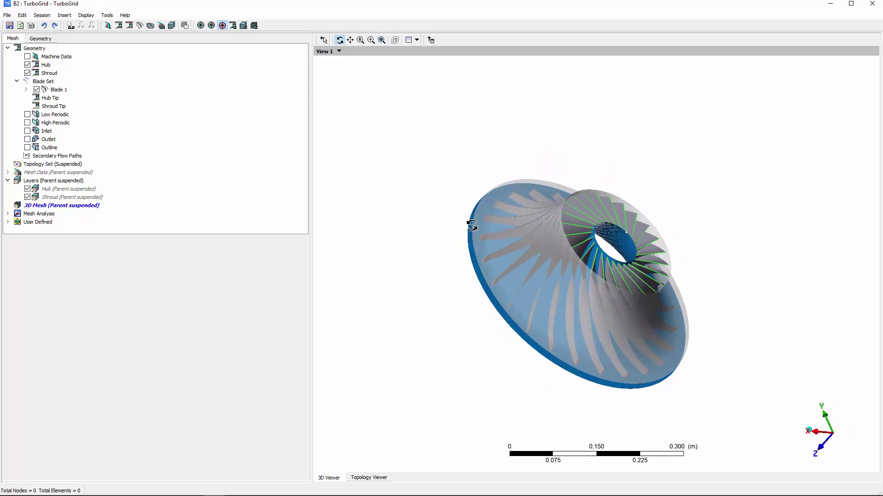
# - Return to a single passage in View 3 with Inlet, Outlet and Outline shown and fitted
pyautogui.click(201, 26)
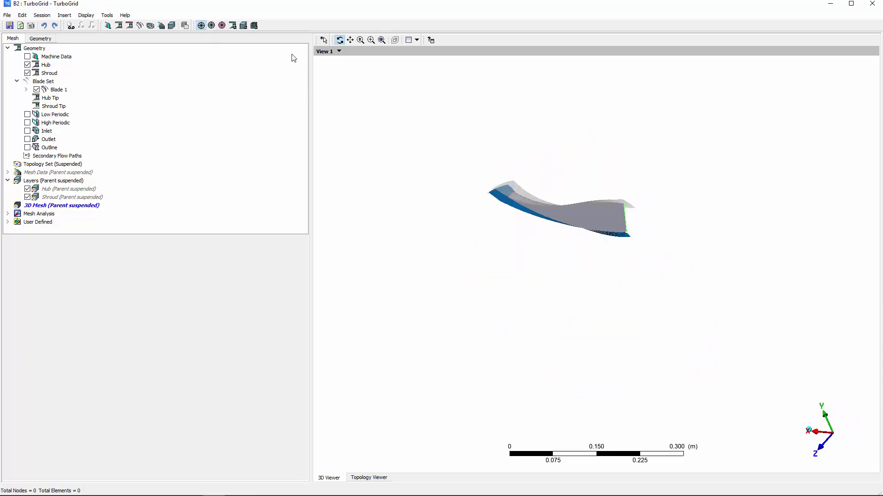
pyautogui.click(339, 53)
pyautogui.click(338, 75)
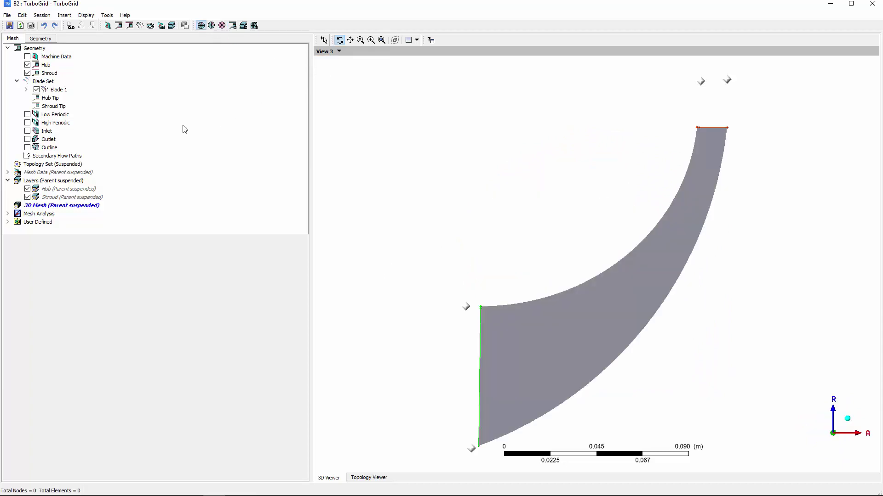
pyautogui.click(27, 131)
pyautogui.click(28, 139)
pyautogui.click(27, 147)
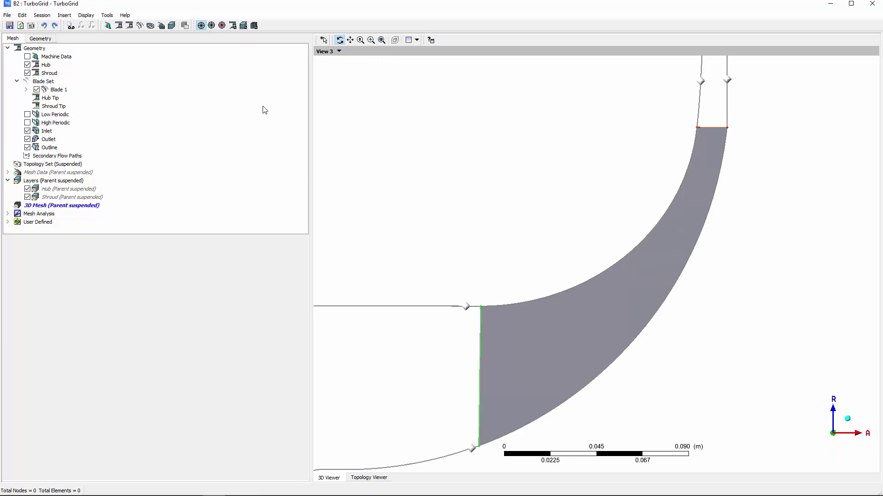
pyautogui.click(382, 40)
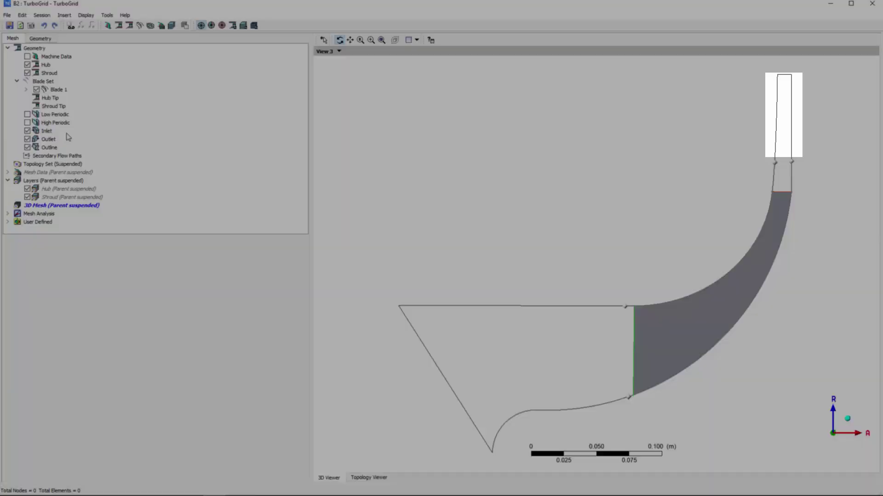
# - Set the Outlet's Parametric Hub and Shroud locations both to 0.5
pyautogui.click(52, 141)
pyautogui.doubleClick(52, 140)
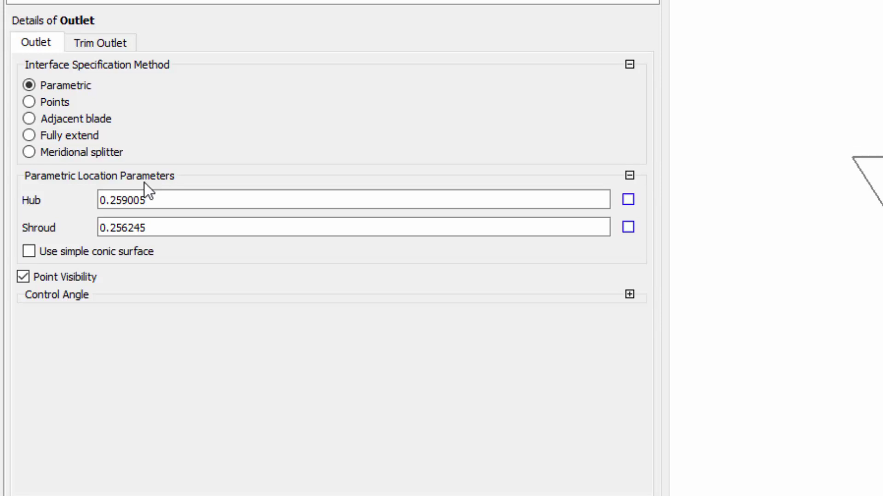
pyautogui.doubleClick(156, 198)
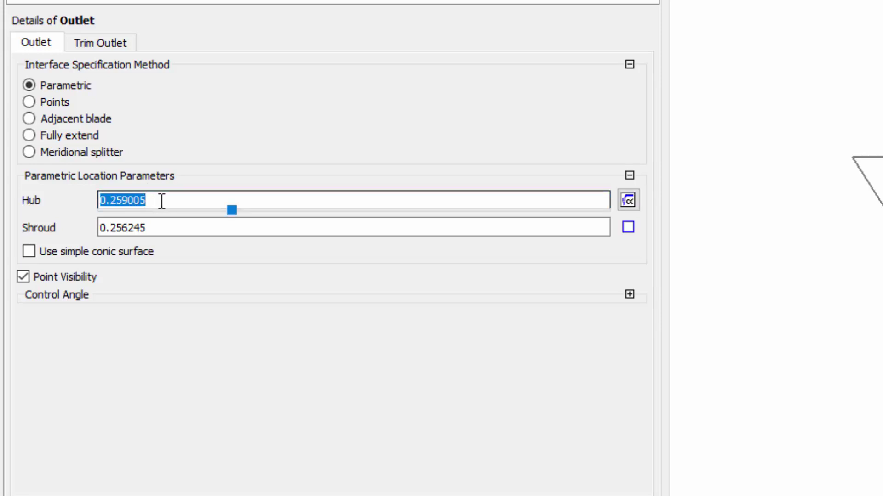
pyautogui.write('0.5')
pyautogui.doubleClick(168, 228)
pyautogui.write('0.5')
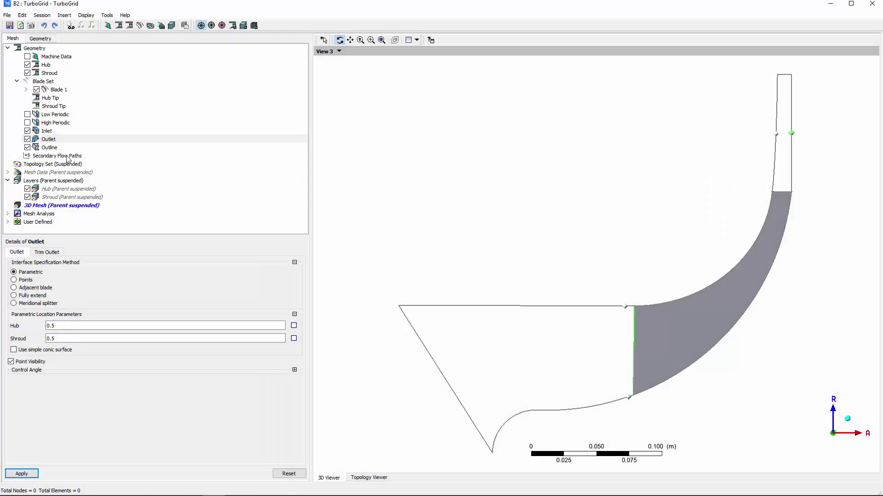
# - Override the Shroud Tip's upstream options with a Normal Distance tip clearance of 3 mm
pyautogui.click(63, 106)
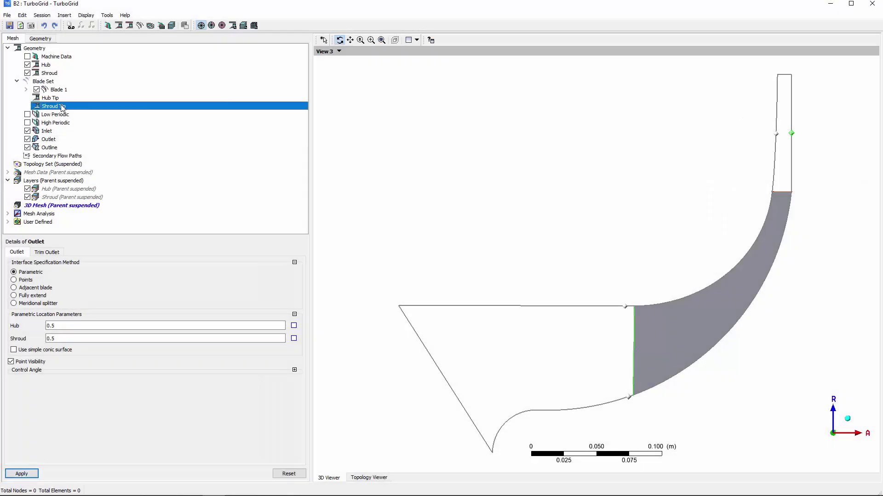
pyautogui.click(15, 263)
pyautogui.click(165, 274)
pyautogui.click(60, 296)
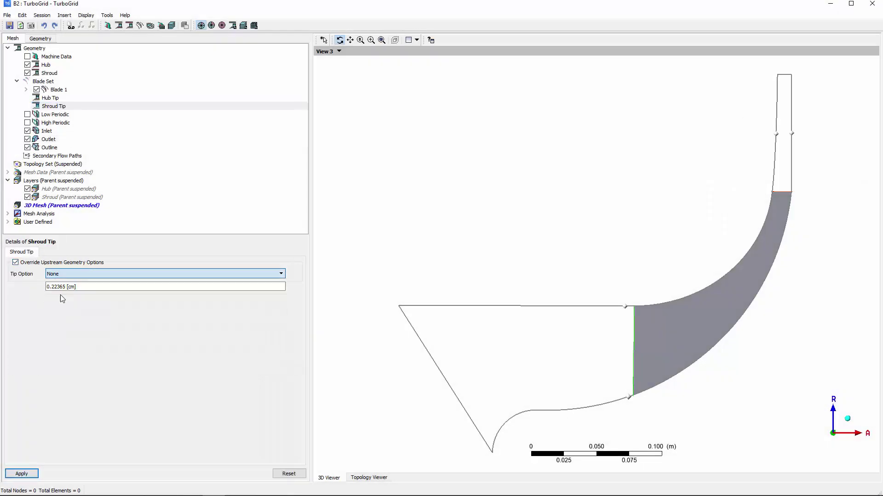
pyautogui.click(84, 288)
pyautogui.write('3')
pyautogui.click(281, 286)
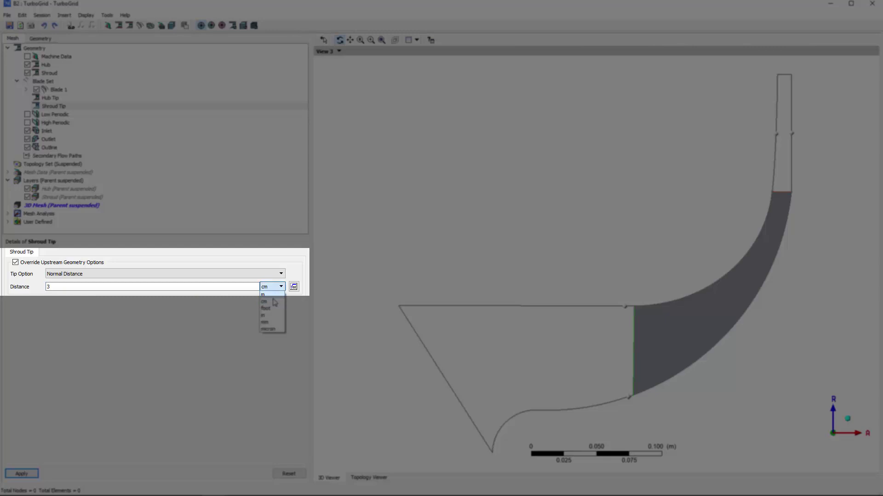
pyautogui.click(266, 323)
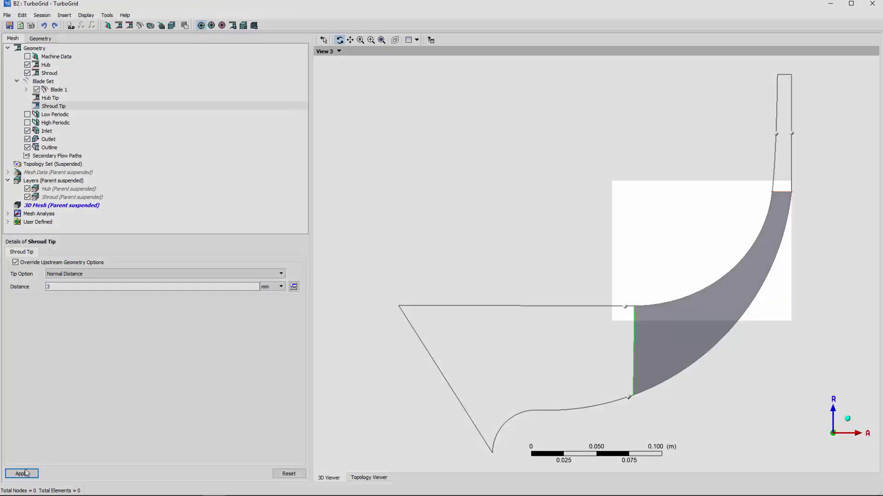
pyautogui.click(21, 473)
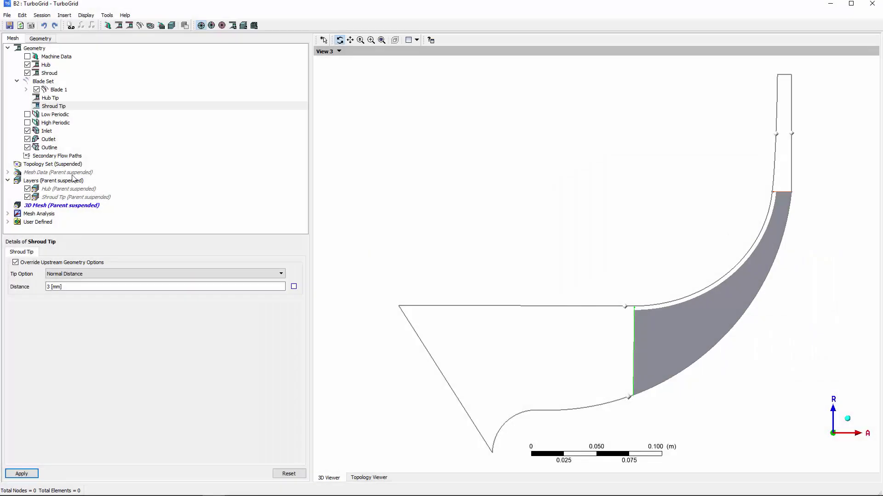
# - Resume Topology Set updates to generate the 206771-node mesh, and display the HIGHPERIODIC mesh
pyautogui.rightClick(74, 164)
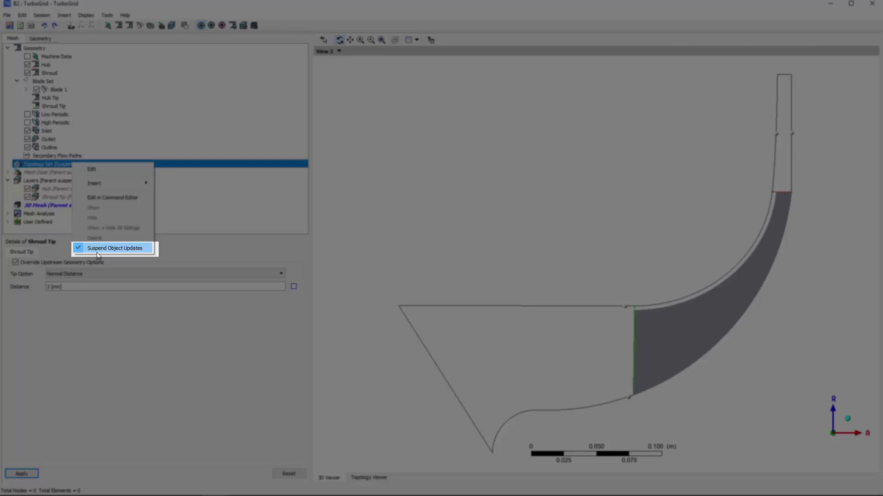
pyautogui.click(97, 251)
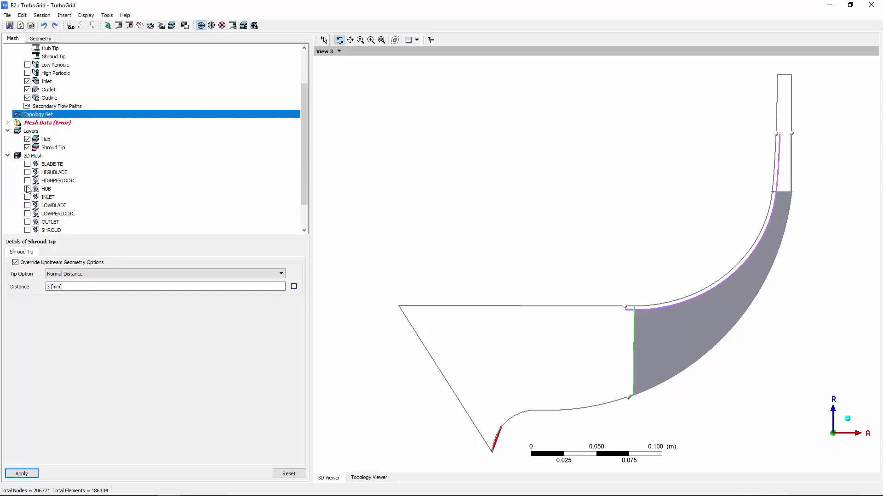
pyautogui.click(27, 180)
# - Set the Mesh Data Global Size Factor to 2, refining the mesh to 1485204 elements
pyautogui.click(33, 124)
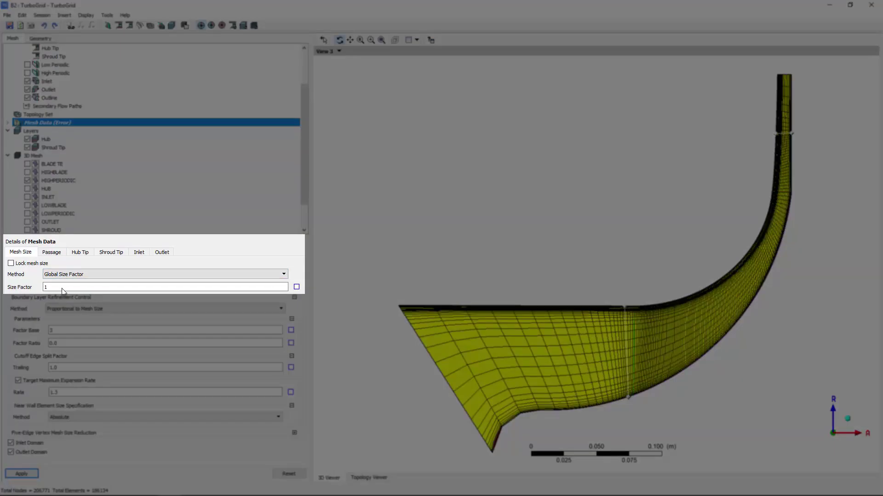
pyautogui.doubleClick(63, 288)
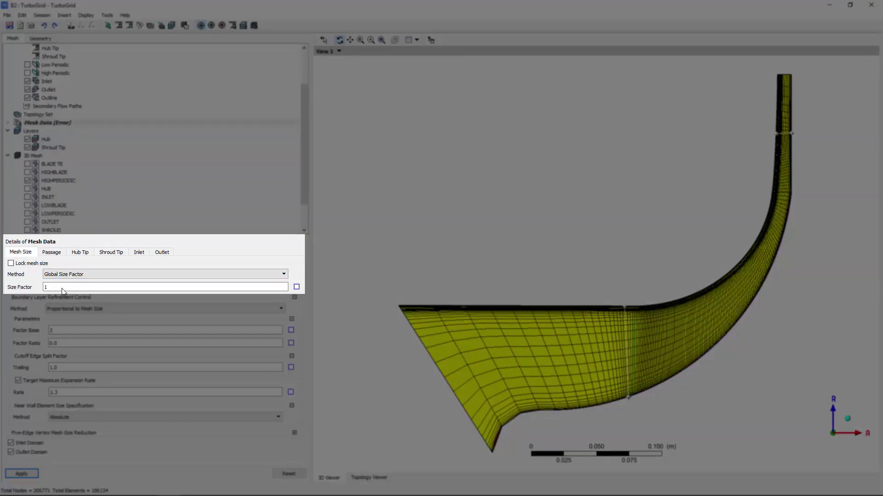
pyautogui.write('2')
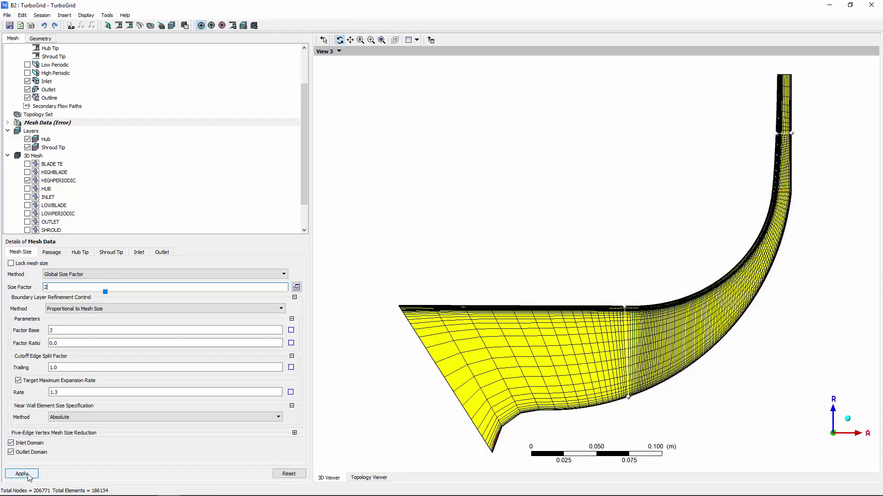
pyautogui.click(28, 475)
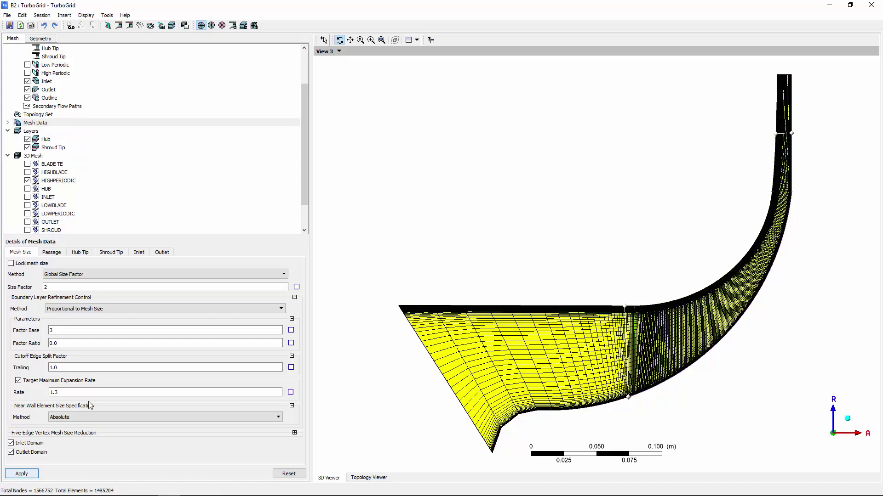
pyautogui.click(371, 40)
# - Zoom into the near-wall cells and change the boundary layer Factor Base to 3.5
pyautogui.moveTo(617, 380); pyautogui.dragTo(674, 410)
pyautogui.moveTo(395, 211); pyautogui.dragTo(629, 313)
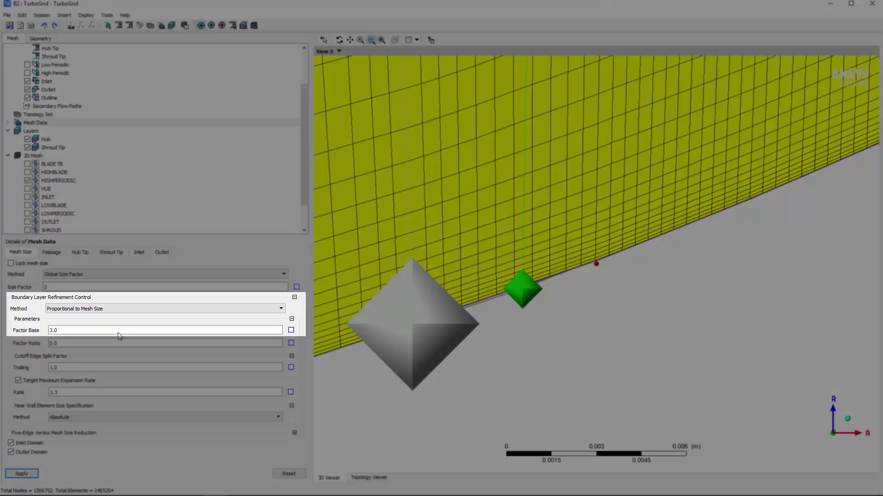
pyautogui.click(118, 332)
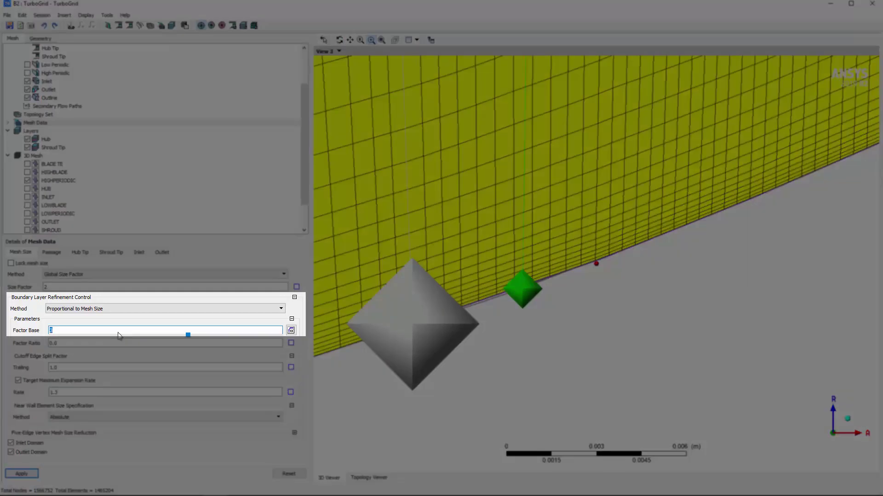
pyautogui.write('.5')
pyautogui.click(28, 474)
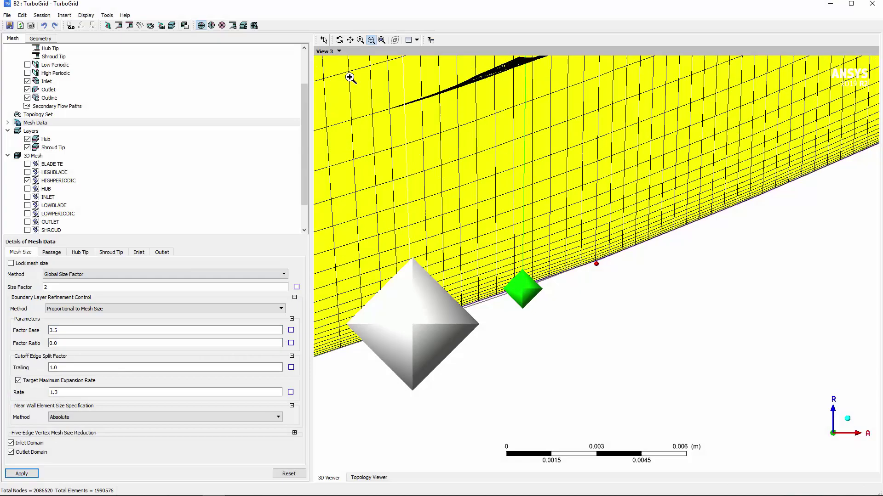
pyautogui.click(382, 40)
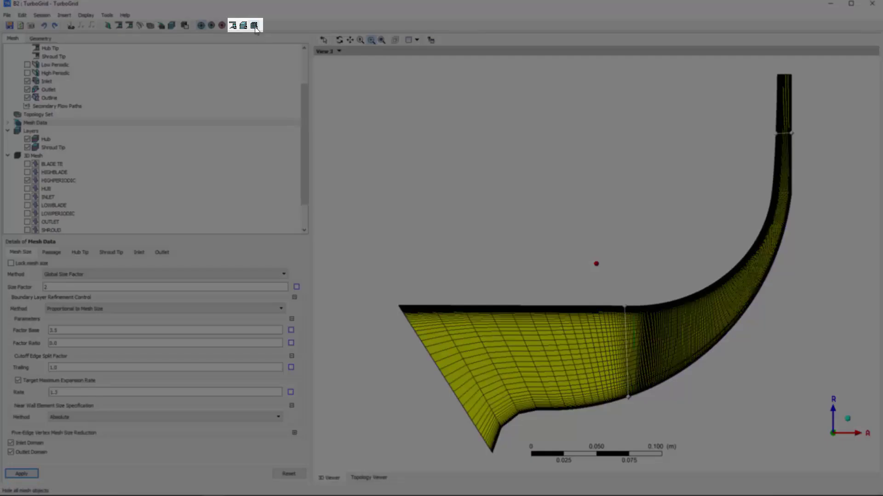
# - Hide the 3D mesh and hub layer, then view the blade's leading-edge mesh in View 1
pyautogui.click(235, 26)
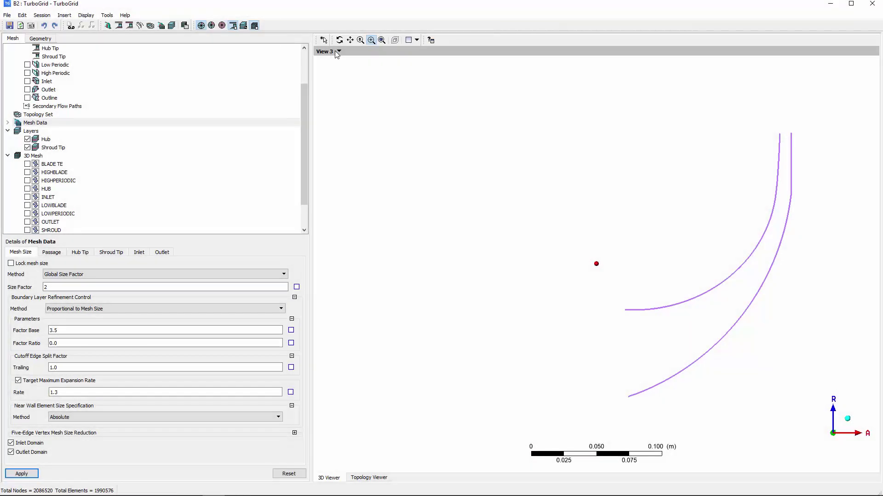
pyautogui.click(339, 51)
pyautogui.click(338, 62)
pyautogui.scroll(2, 111, 129)
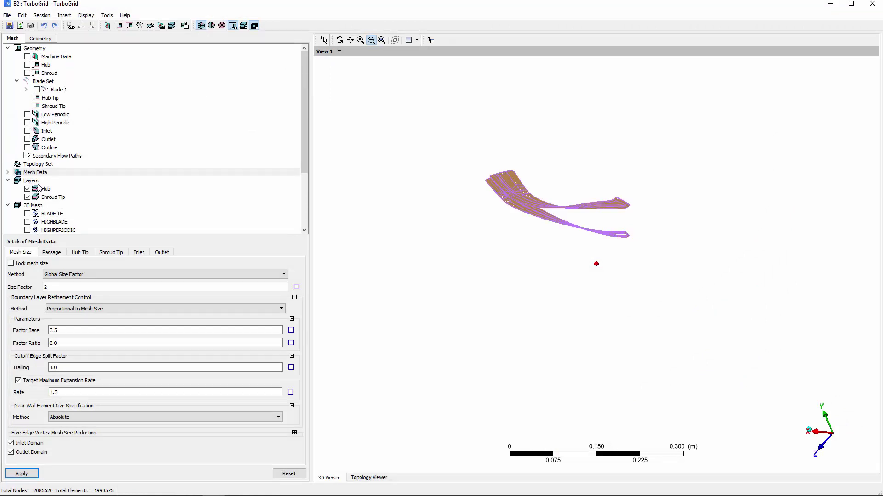
pyautogui.click(27, 189)
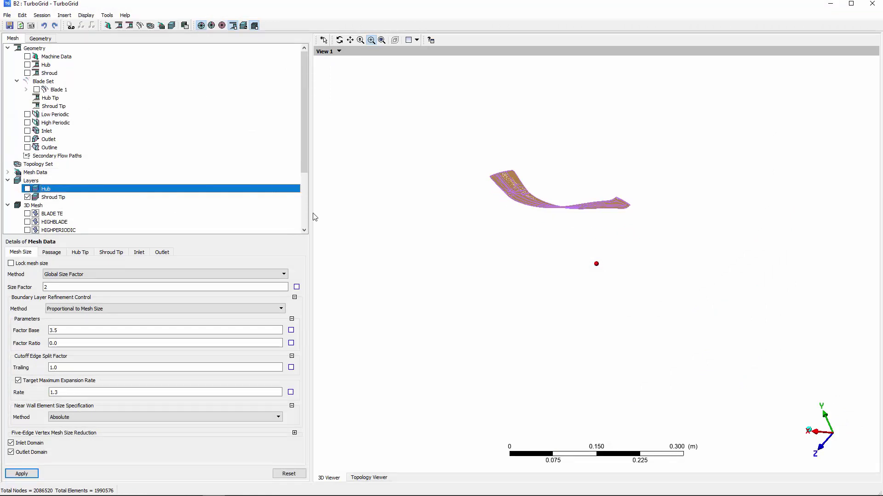
pyautogui.moveTo(505, 162); pyautogui.dragTo(585, 333, button='middle')
pyautogui.moveTo(540, 164); pyautogui.dragTo(692, 248)
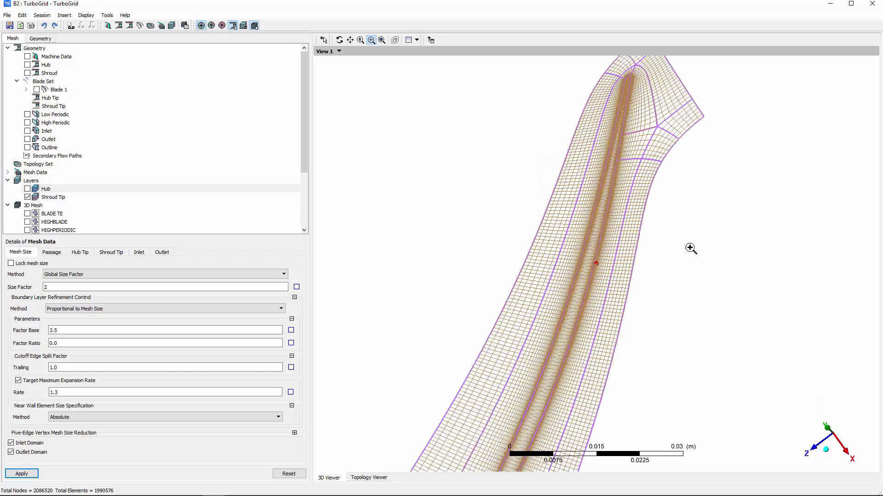
# - Increase the shroud layer mesh's edge refinement by 100%, then view the whole refined passage
pyautogui.rightClick(571, 146)
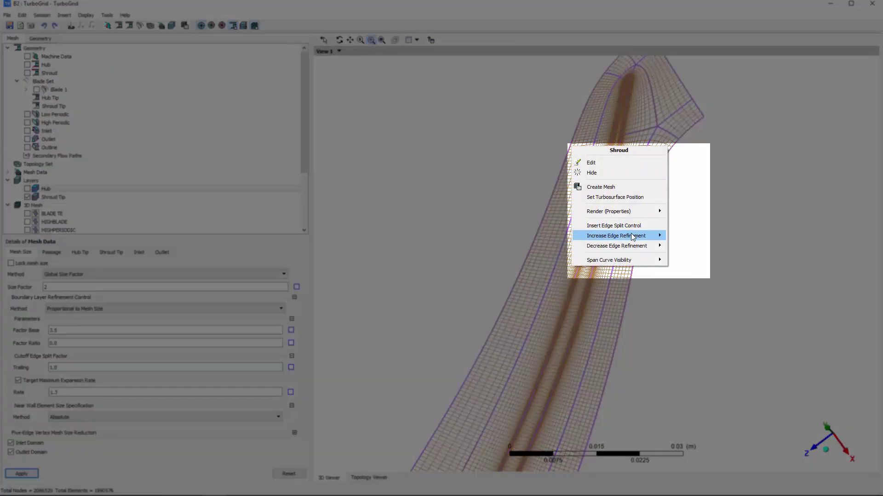
pyautogui.moveTo(633, 236)
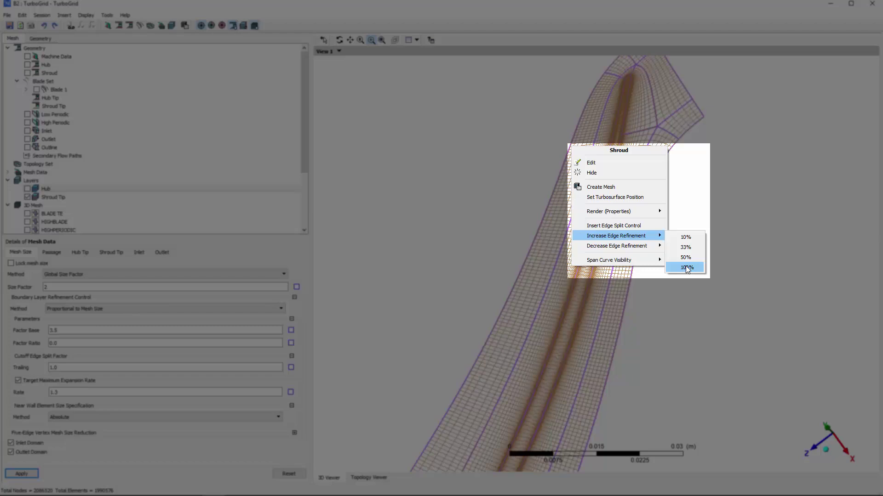
pyautogui.click(687, 268)
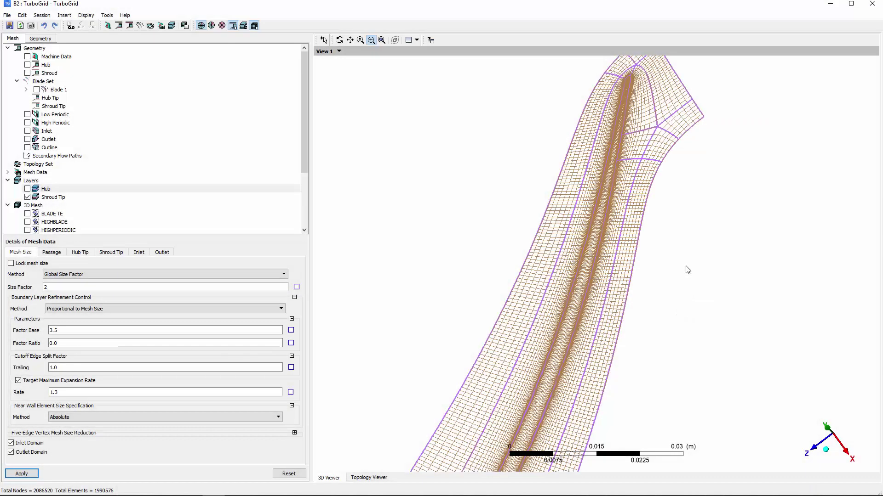
pyautogui.click(381, 40)
pyautogui.click(339, 40)
pyautogui.moveTo(605, 205); pyautogui.dragTo(600, 244)
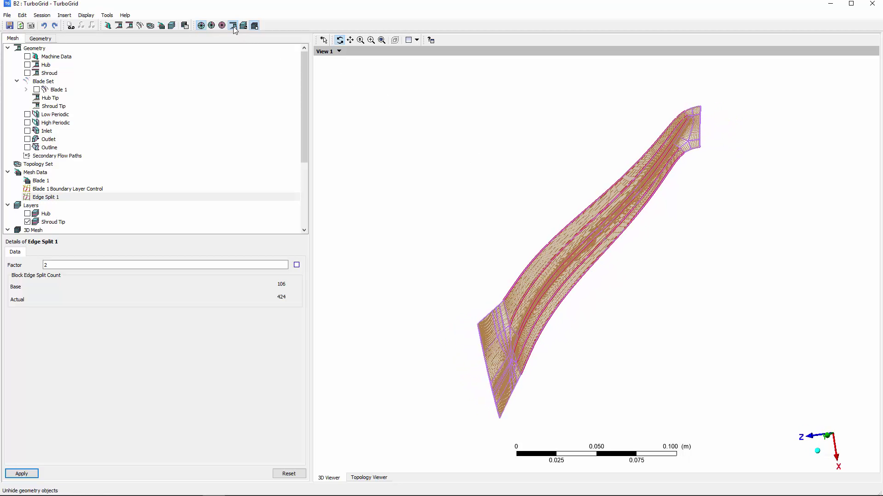
# - Show the geometry again and fit the mesh in the meridional View 3
pyautogui.click(256, 26)
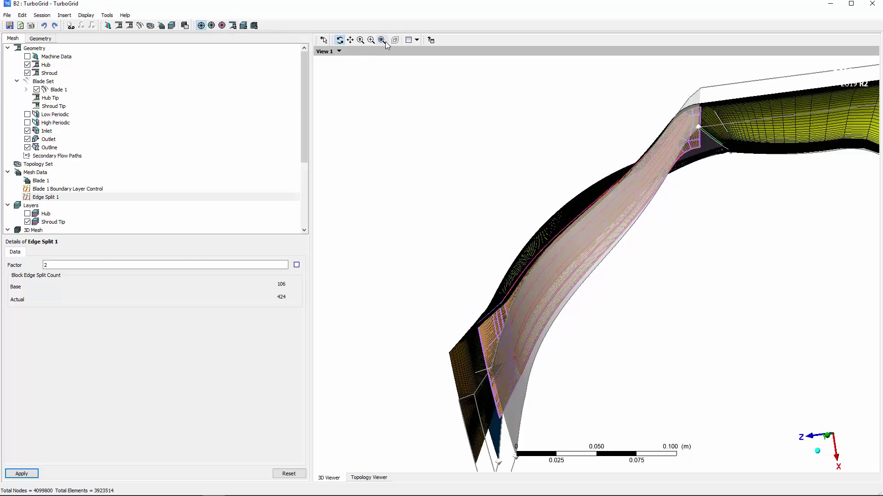
pyautogui.click(384, 40)
pyautogui.click(341, 51)
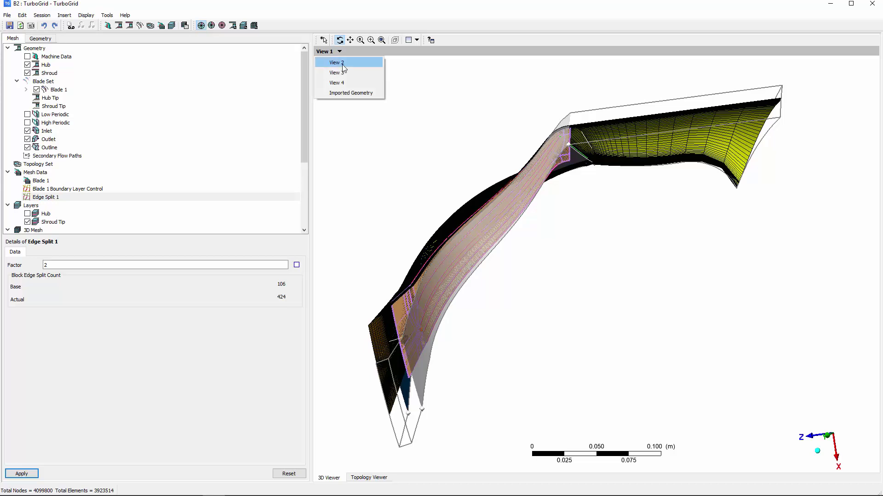
pyautogui.click(347, 78)
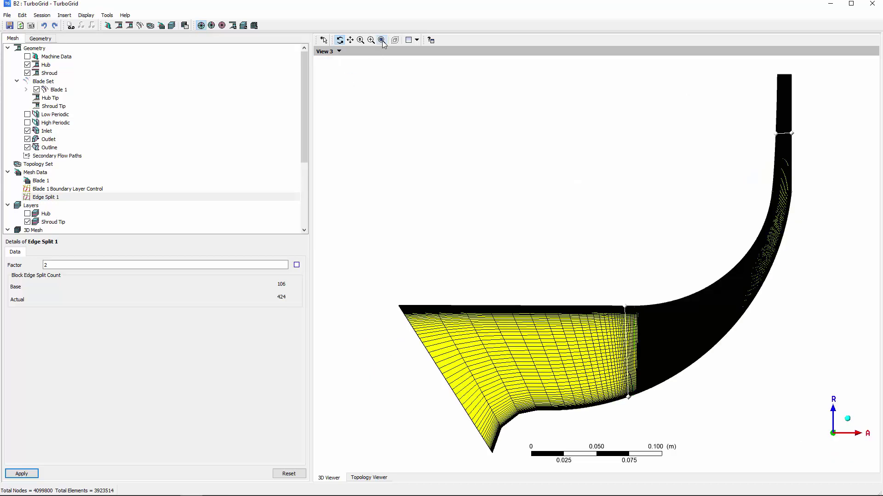
pyautogui.scroll(-4, 226, 144)
# - Inspect the failing Maximum Edge Length Ratio cells at the inlet tip, then close TurboGrid
pyautogui.doubleClick(71, 222)
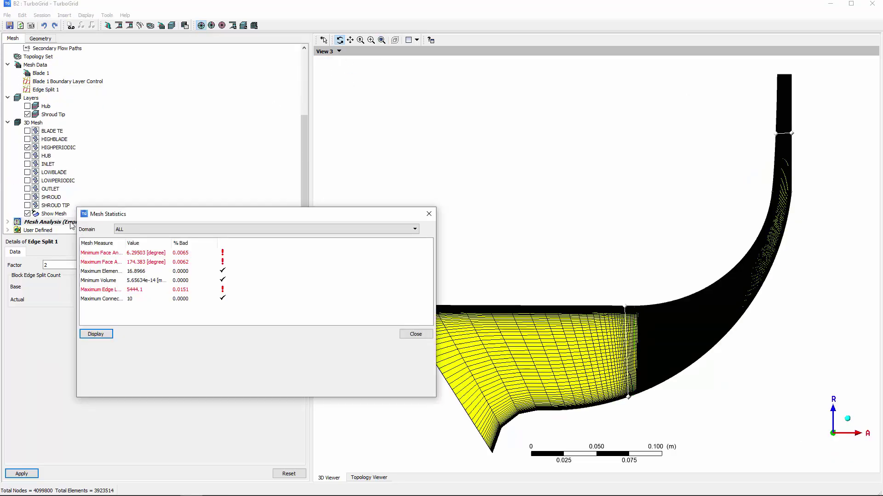
pyautogui.doubleClick(125, 243)
pyautogui.click(145, 289)
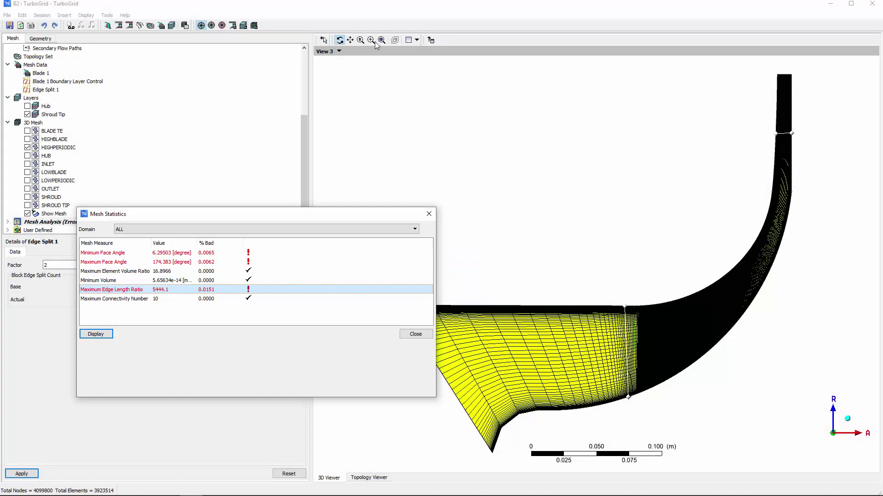
pyautogui.click(371, 40)
pyautogui.moveTo(473, 418); pyautogui.dragTo(520, 454)
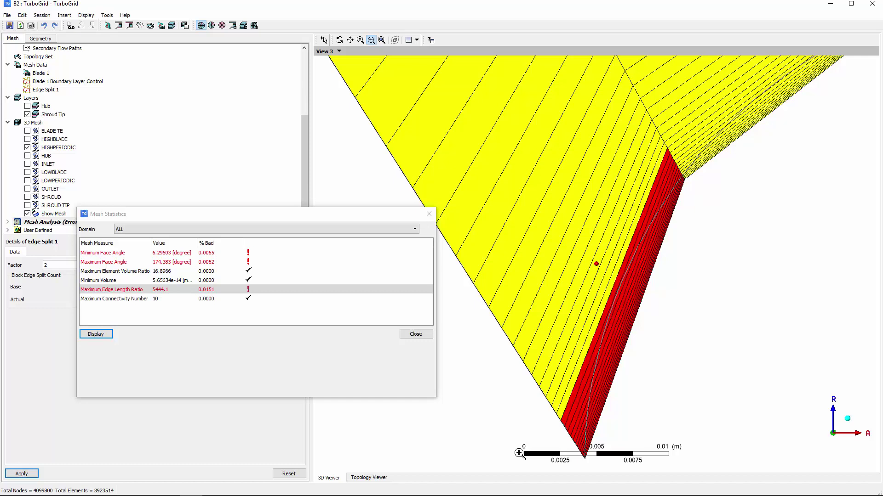
pyautogui.click(872, 6)
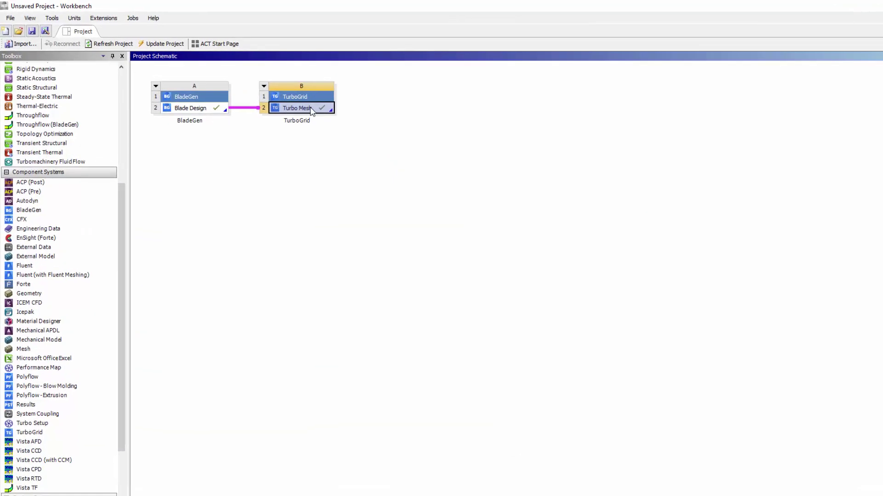
# - Transfer the Turbo Mesh to a new CFX system
pyautogui.rightClick(279, 97)
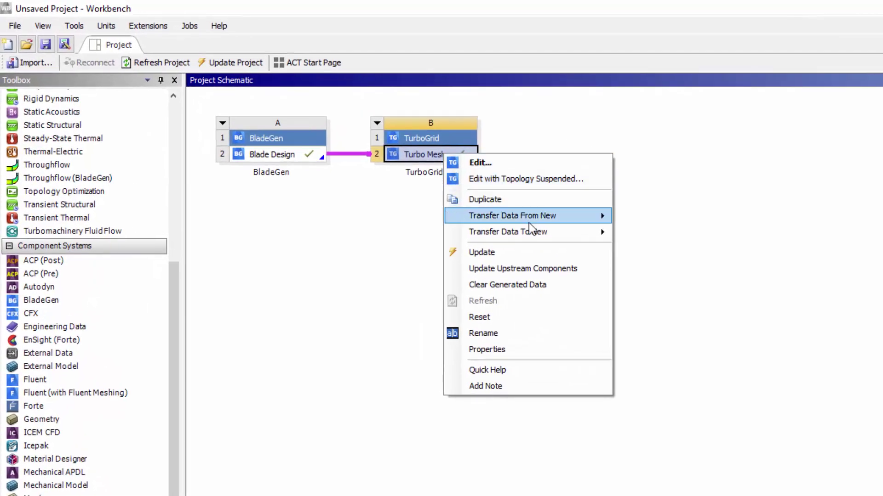
pyautogui.moveTo(531, 232)
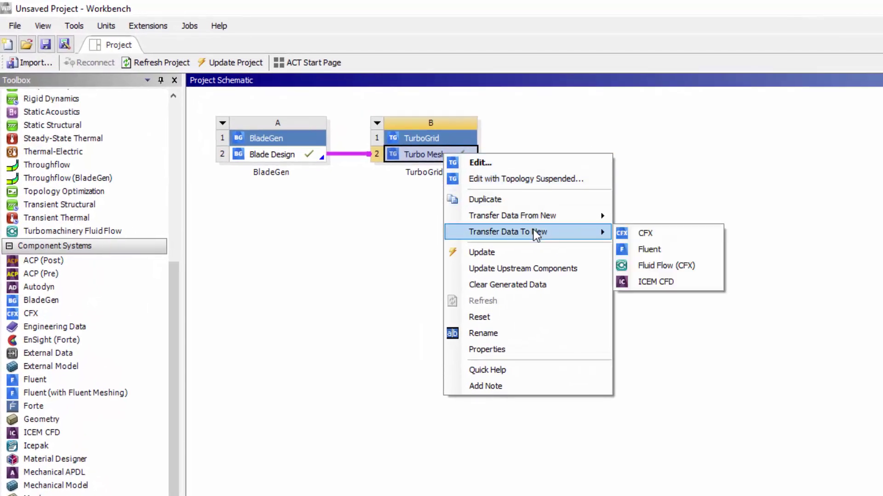
pyautogui.click(642, 232)
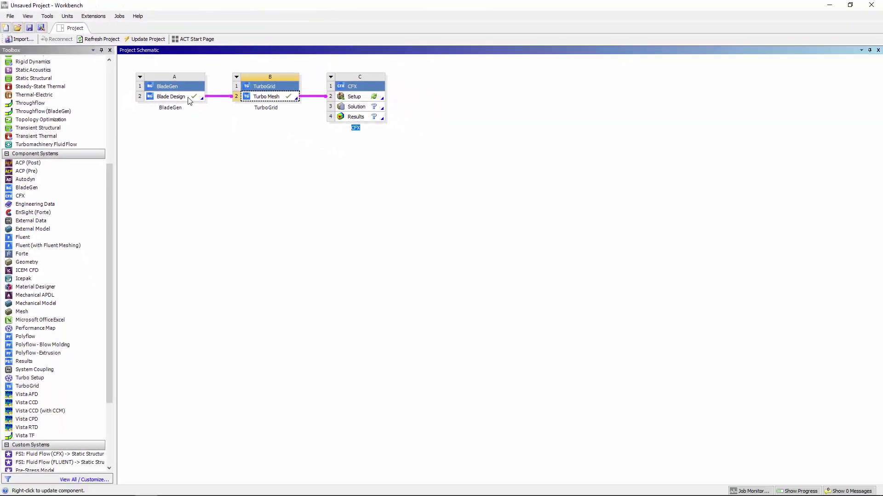
# - Change the blade's leading-edge Theta from 150 to 140 in BladeGen
pyautogui.doubleClick(189, 98)
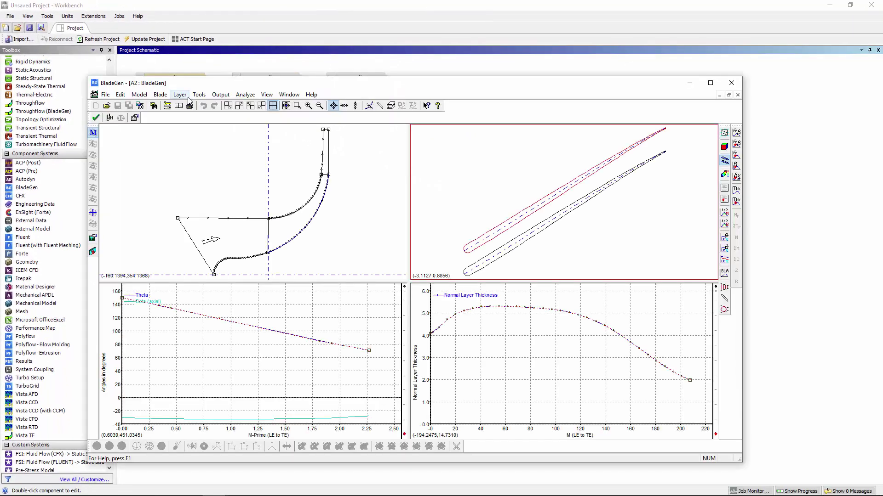
pyautogui.click(717, 82)
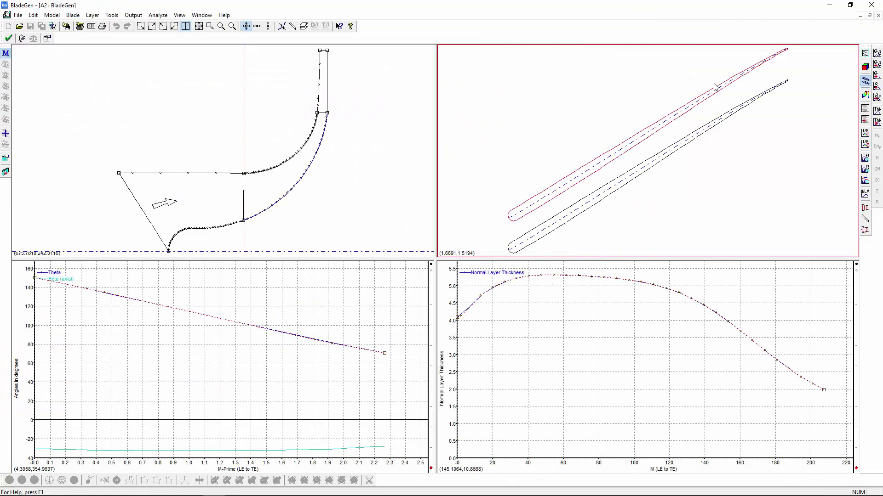
pyautogui.rightClick(360, 301)
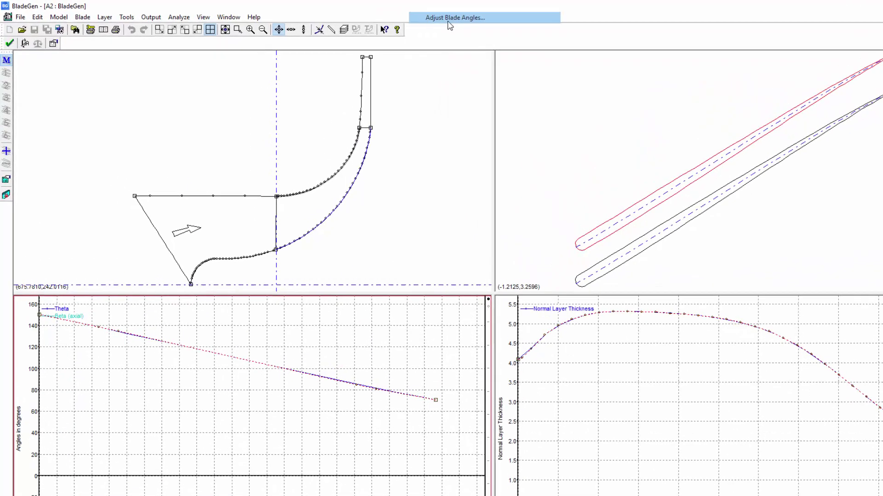
pyautogui.click(450, 18)
pyautogui.click(403, 52)
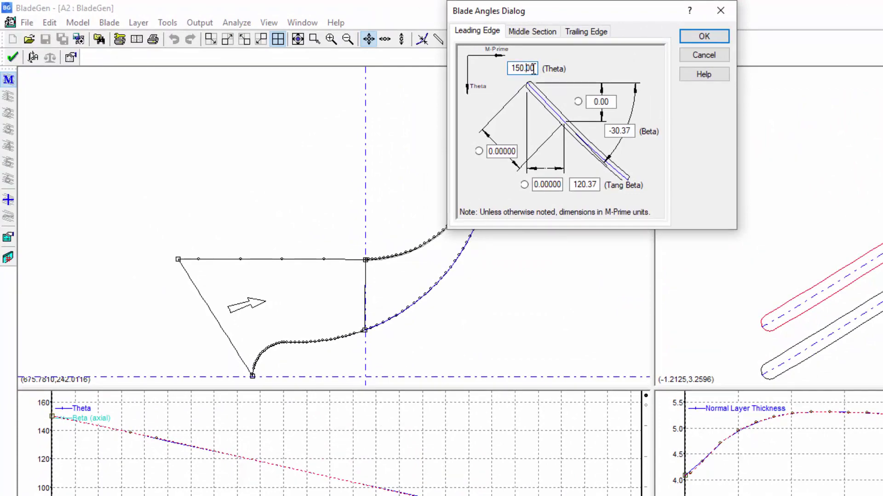
pyautogui.moveTo(533, 69); pyautogui.dragTo(480, 71)
pyautogui.write('140')
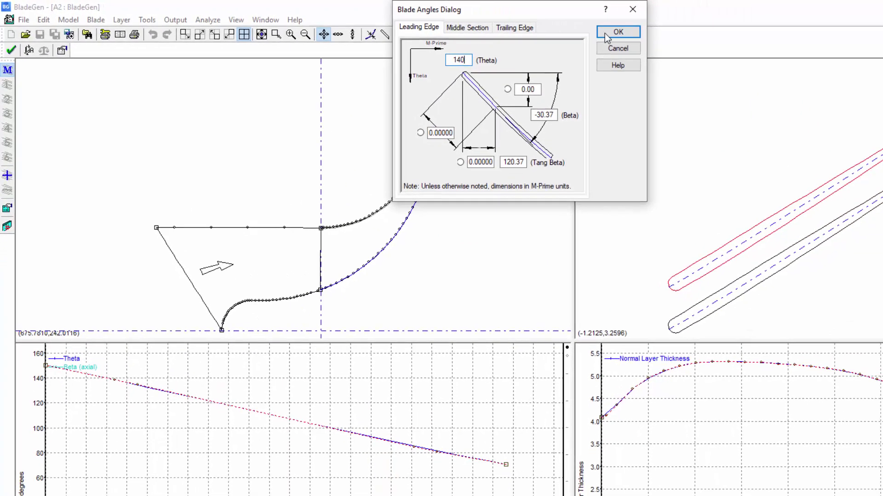
pyautogui.click(607, 34)
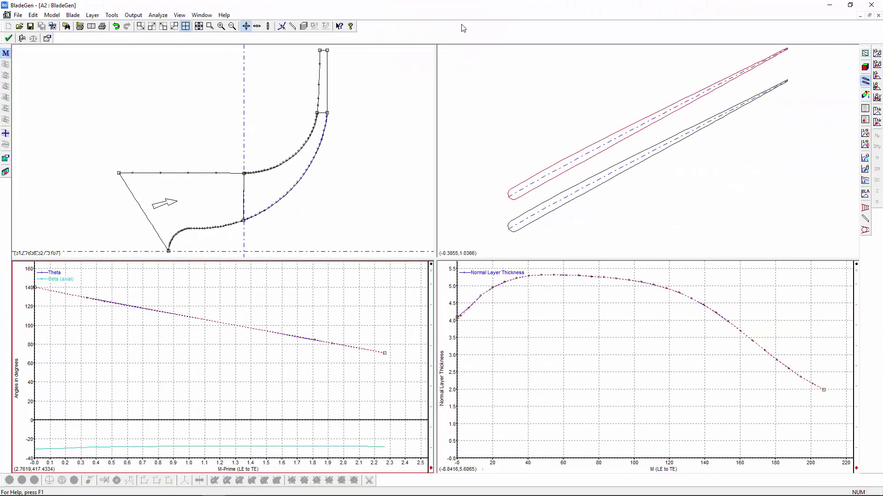
# - Close BladeGen and update the Turbo Mesh from the changed blade
pyautogui.click(872, 4)
pyautogui.rightClick(275, 98)
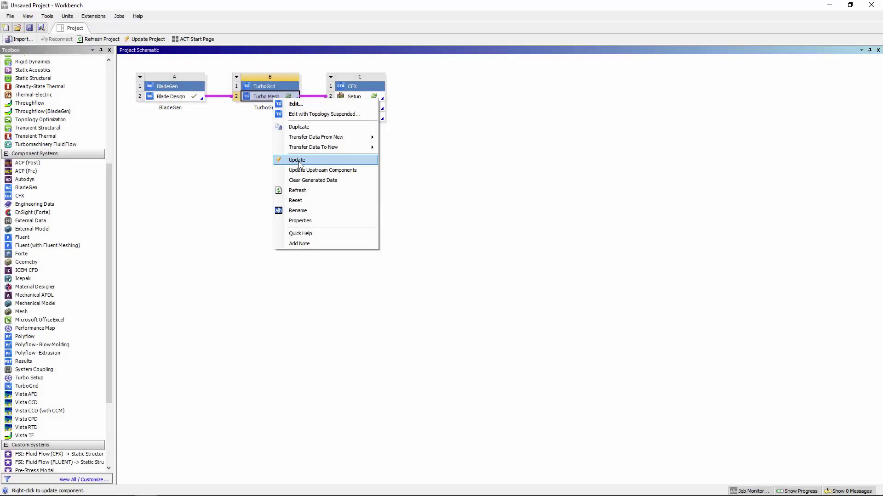
pyautogui.click(299, 161)
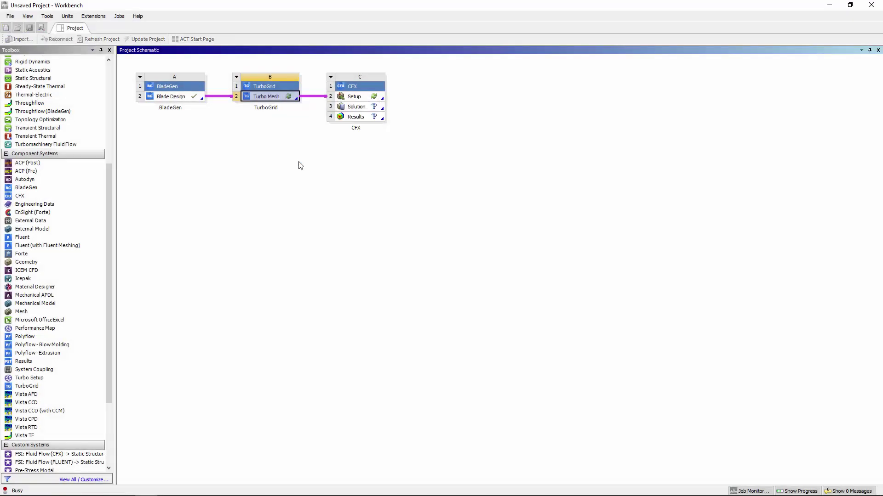
# - Reopen the regenerated 3,967,740-element mesh in TurboGrid and fit the passage in view
pyautogui.doubleClick(272, 99)
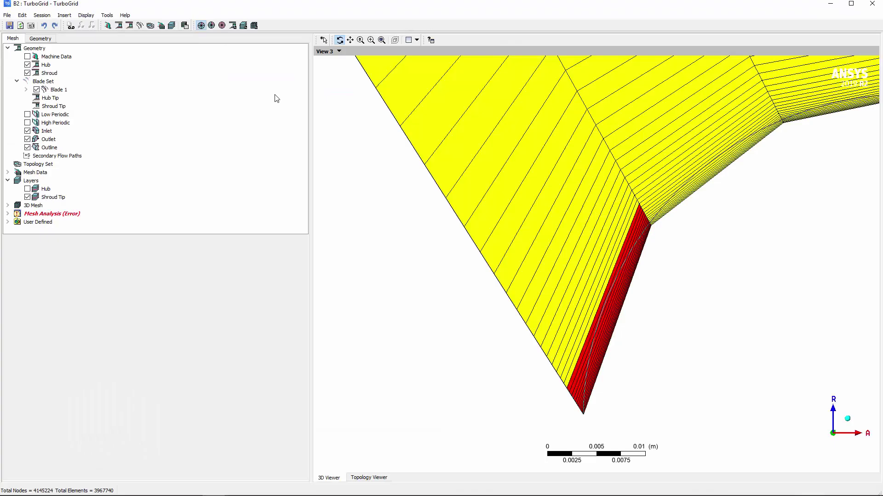
pyautogui.click(380, 40)
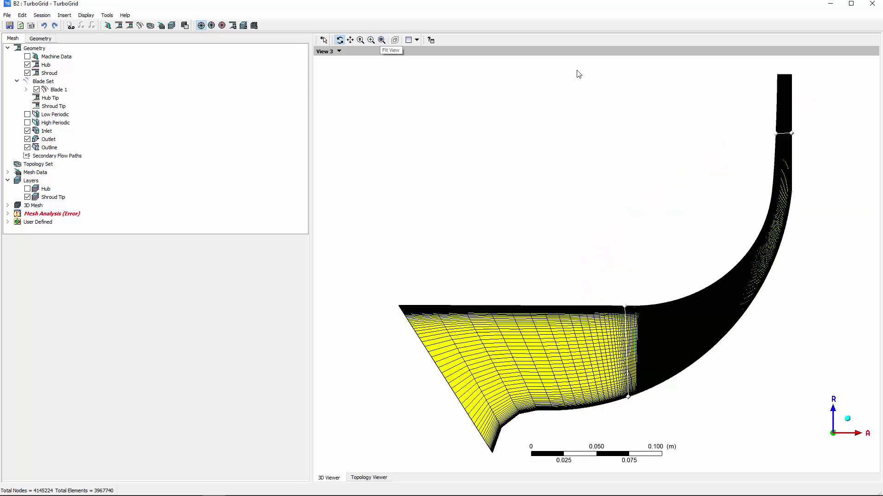
pyautogui.click(871, 5)
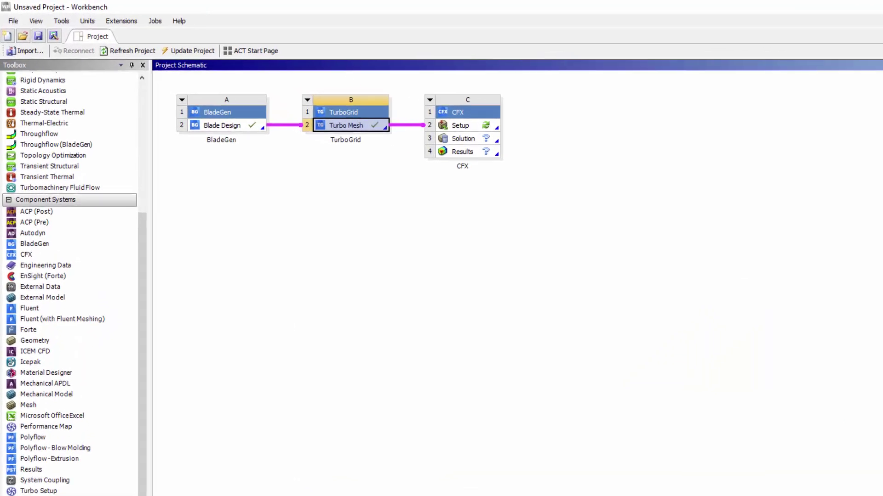